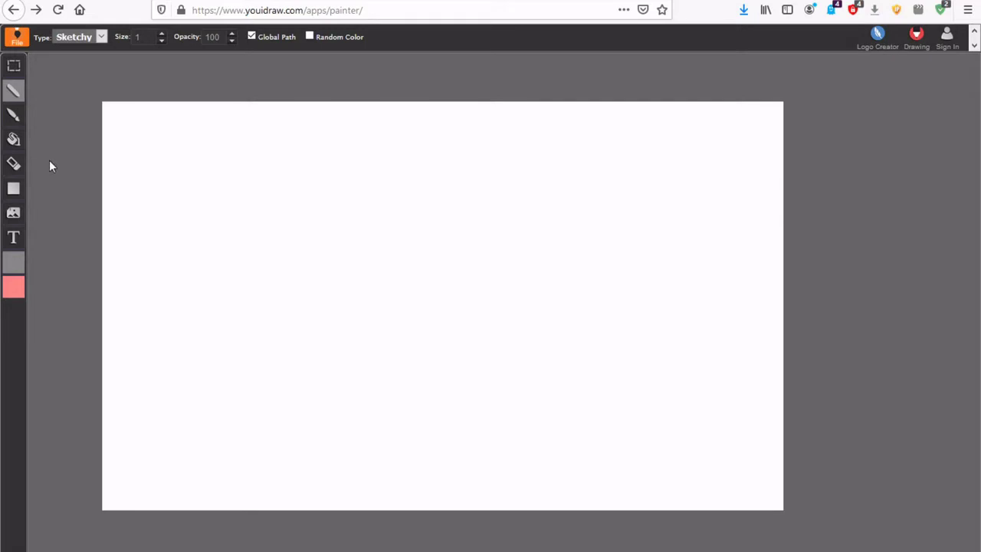
Fill the entire blank canvas with solid black (000000) using the paint bucket
click(13, 142)
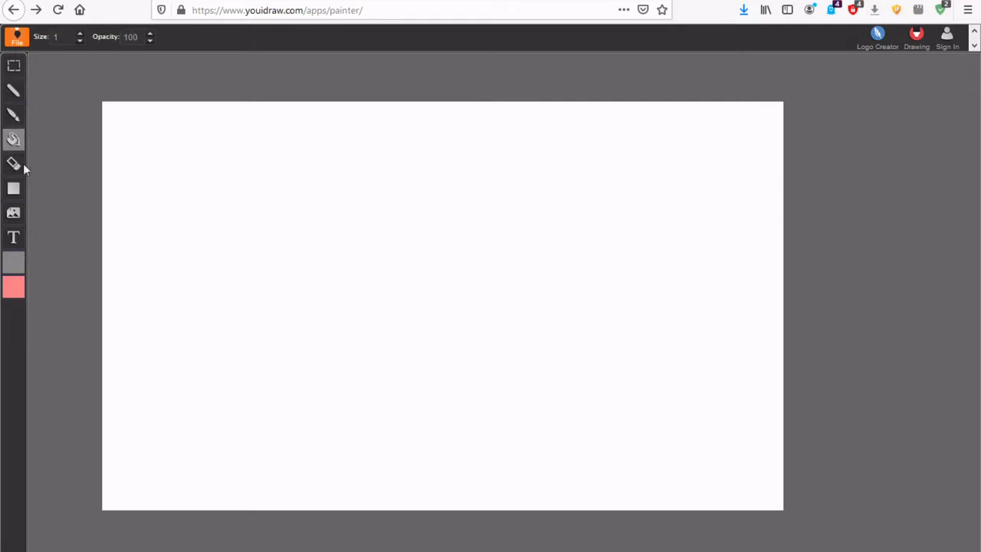
click(17, 268)
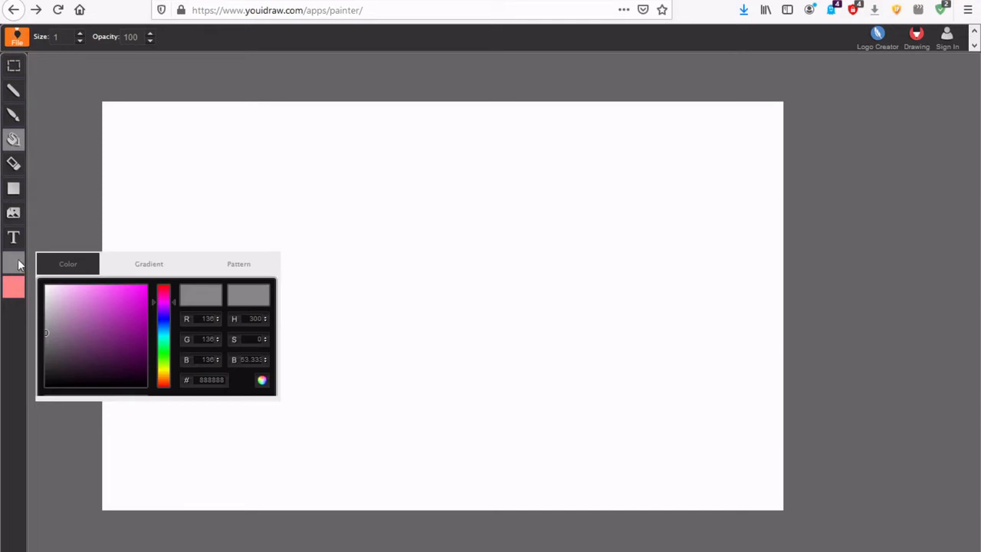
mouse_move(90, 328)
mouse_down()
mouse_move(100, 353)
mouse_move(149, 391)
mouse_up()
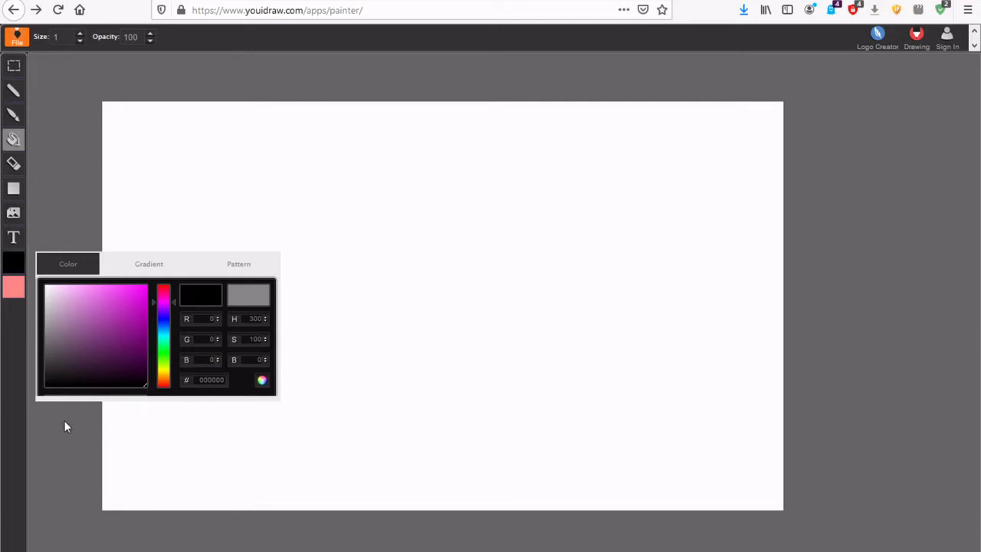
click(187, 151)
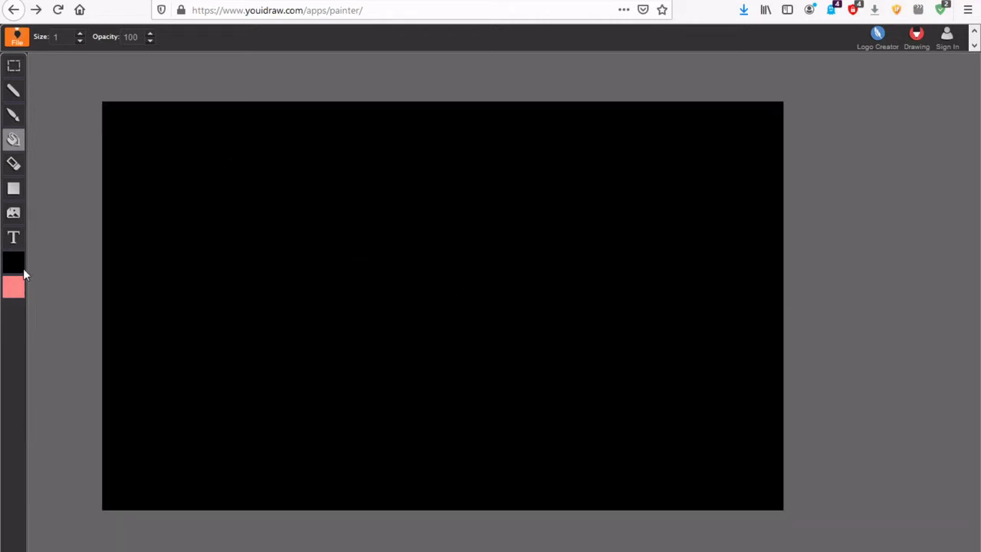
Draw loose overlapping ovals in the canvas's upper-left area with the Plain pencil in white (ffffff)
click(13, 94)
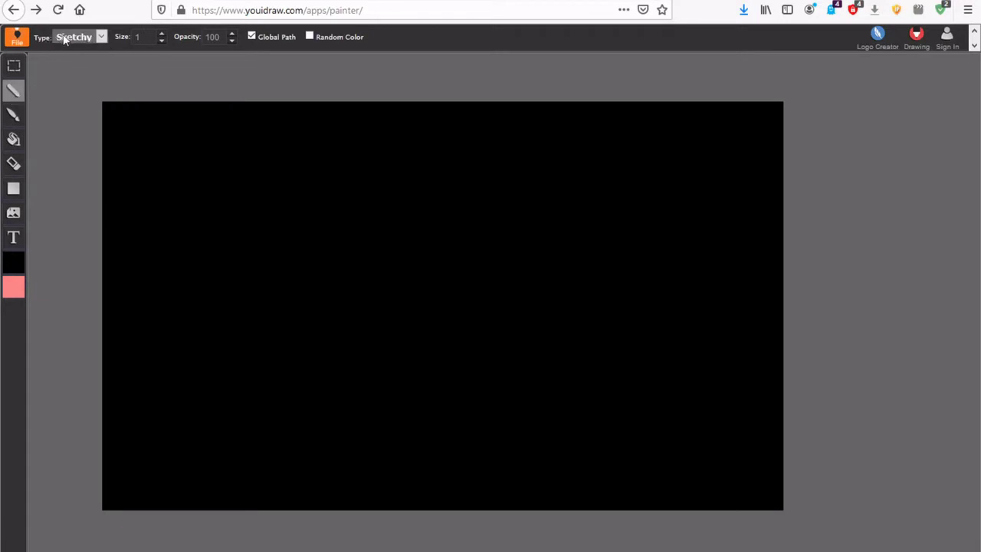
click(102, 42)
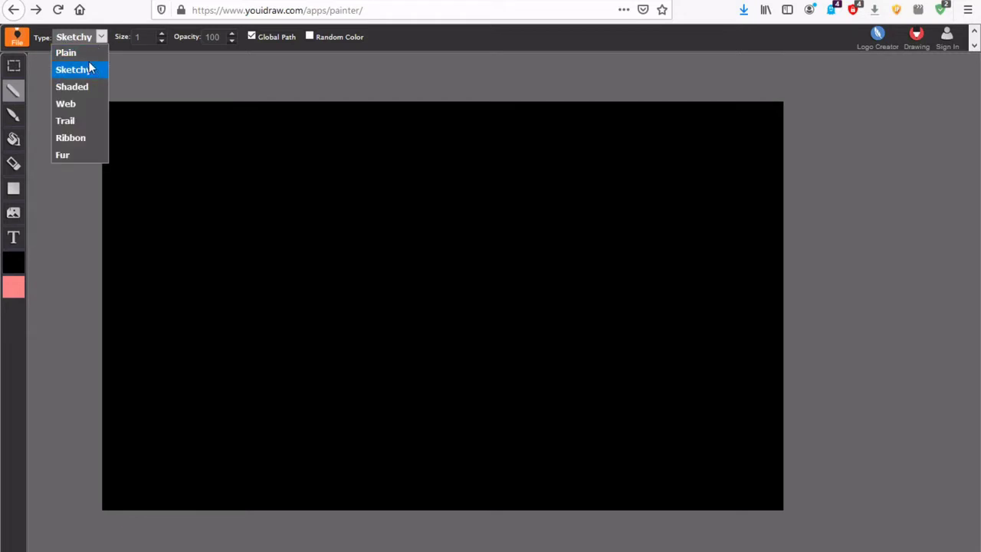
click(88, 65)
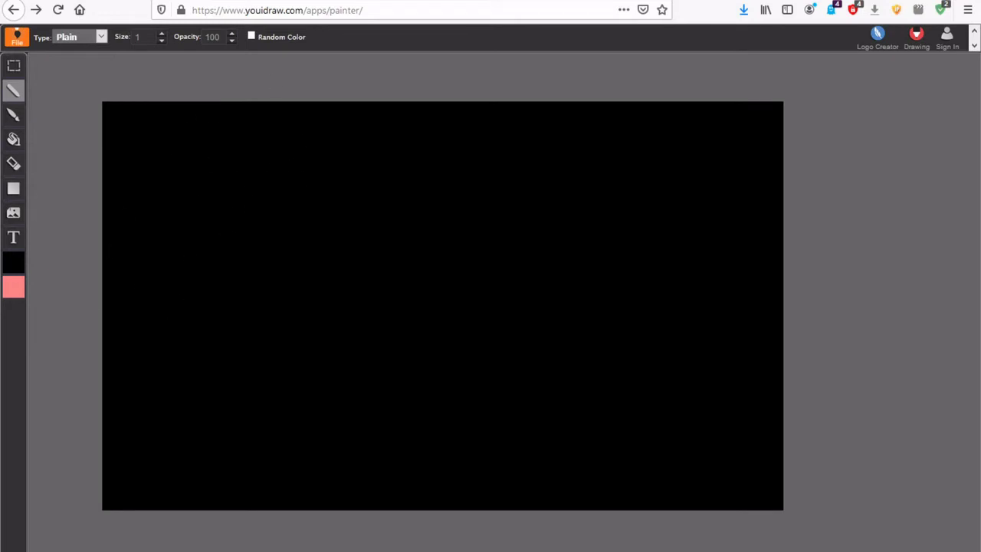
click(18, 265)
drag(83, 317, 45, 285)
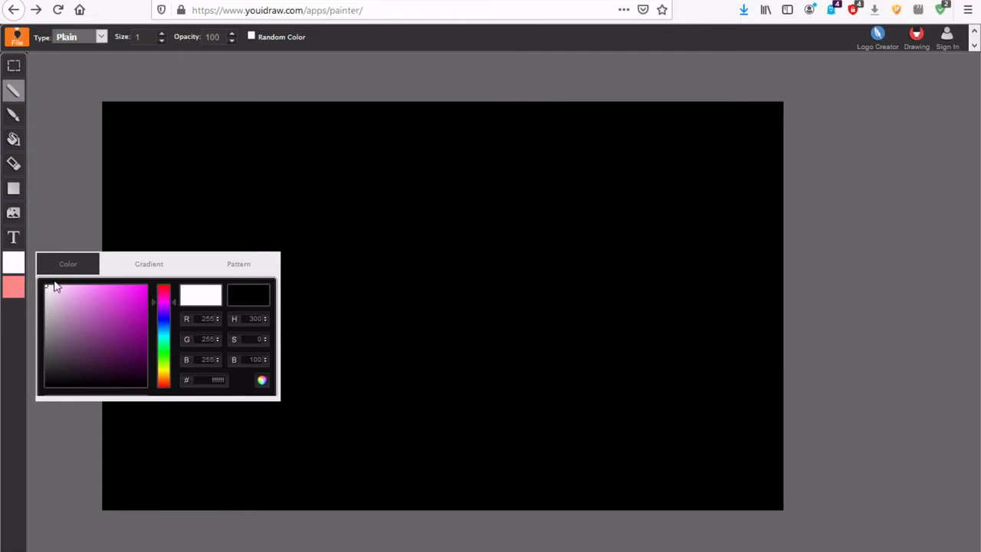
click(74, 213)
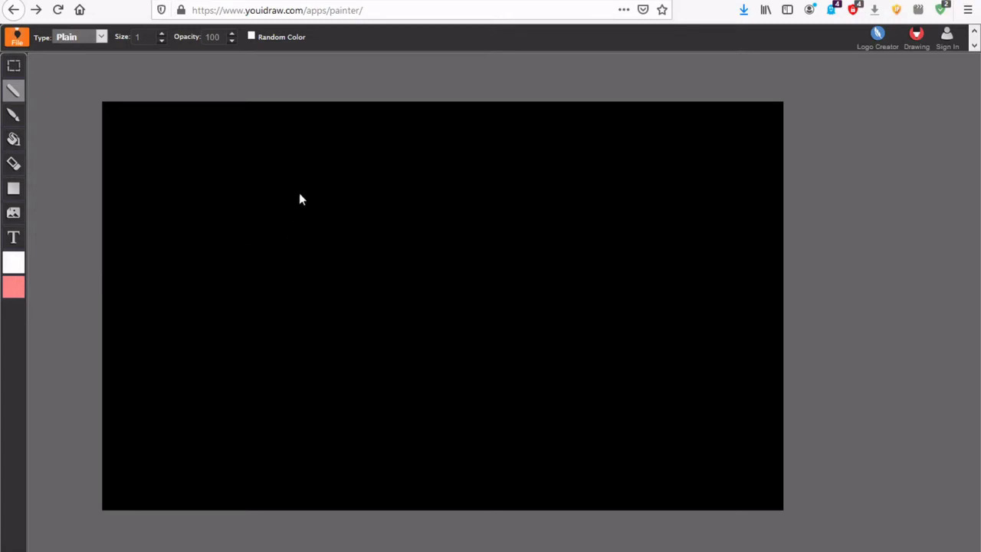
mouse_move(299, 193)
mouse_down()
mouse_move(278, 228)
mouse_move(335, 270)
mouse_move(354, 207)
mouse_move(297, 205)
mouse_move(391, 259)
mouse_move(303, 176)
mouse_move(272, 271)
mouse_move(363, 190)
mouse_move(268, 258)
mouse_up()
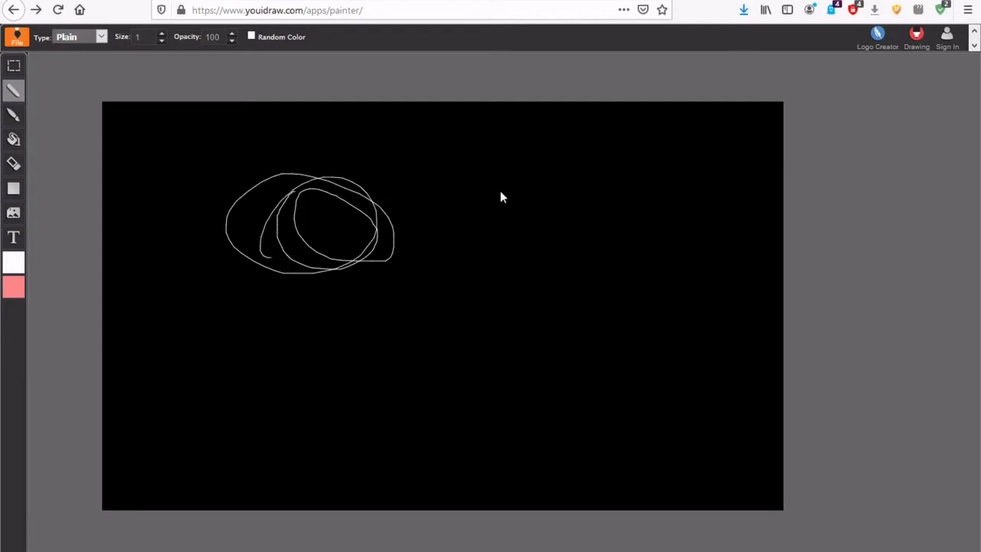
Sketch a large round iris to the right of the ovals, with a bright highlight, radial shading strokes and a pupil outline
mouse_move(459, 225)
mouse_down()
mouse_move(500, 312)
mouse_move(599, 245)
mouse_move(549, 187)
mouse_move(513, 208)
mouse_up()
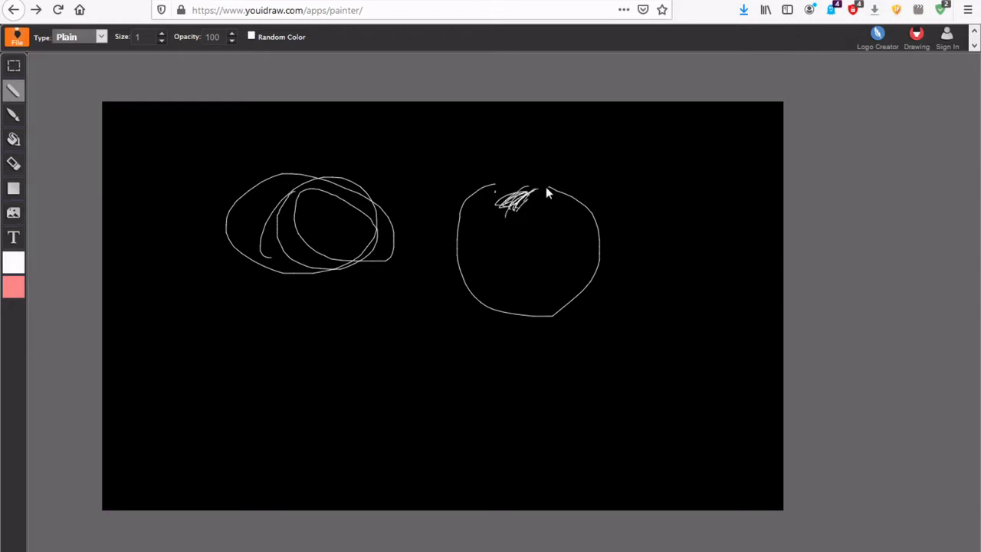
mouse_move(540, 196)
mouse_down()
mouse_move(521, 212)
mouse_move(556, 193)
mouse_move(520, 189)
mouse_move(510, 203)
mouse_move(527, 180)
mouse_move(537, 184)
mouse_move(521, 193)
mouse_move(517, 185)
mouse_move(510, 197)
mouse_move(550, 198)
mouse_move(478, 200)
mouse_move(444, 221)
mouse_move(499, 204)
mouse_move(489, 222)
mouse_move(504, 221)
mouse_move(504, 259)
mouse_up()
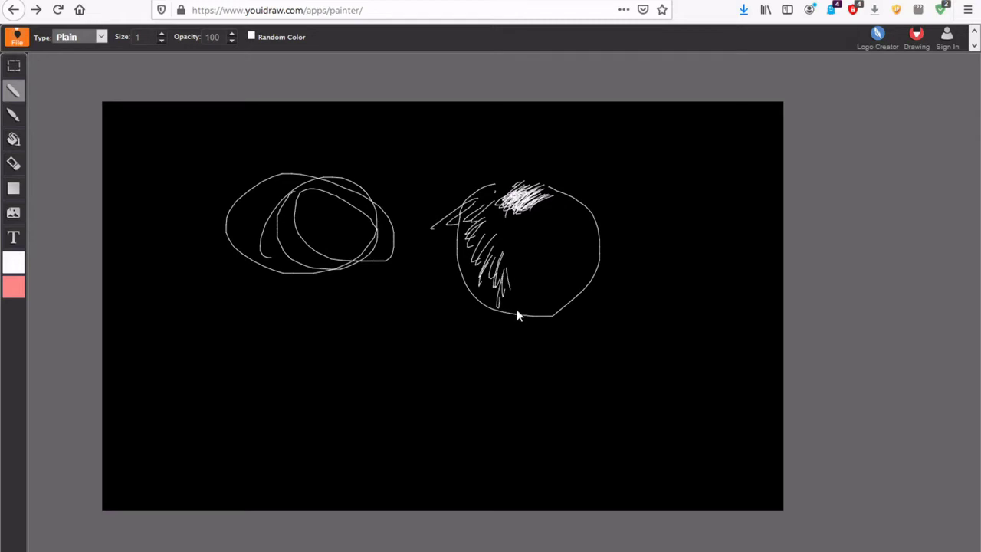
mouse_move(517, 314)
mouse_down()
mouse_move(514, 277)
mouse_move(531, 308)
mouse_move(540, 268)
mouse_move(599, 274)
mouse_move(593, 242)
mouse_move(575, 236)
mouse_move(578, 213)
mouse_up()
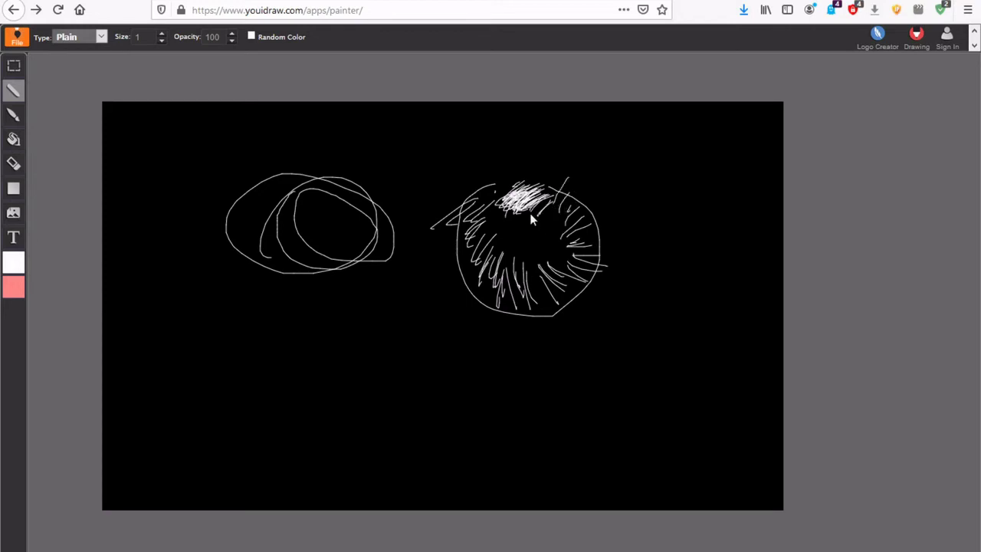
mouse_move(503, 223)
mouse_down()
mouse_move(480, 218)
mouse_move(488, 227)
mouse_move(472, 233)
mouse_move(511, 252)
mouse_move(469, 270)
mouse_move(508, 267)
mouse_move(500, 280)
mouse_move(523, 275)
mouse_move(552, 292)
mouse_move(505, 270)
mouse_move(476, 271)
mouse_move(467, 252)
mouse_move(456, 257)
mouse_move(475, 281)
mouse_move(531, 304)
mouse_move(567, 230)
mouse_move(561, 246)
mouse_move(539, 256)
mouse_move(568, 250)
mouse_move(546, 286)
mouse_move(558, 268)
mouse_move(507, 266)
mouse_move(493, 249)
mouse_move(499, 228)
mouse_move(506, 235)
mouse_move(517, 218)
mouse_move(506, 224)
mouse_move(532, 208)
mouse_move(570, 218)
mouse_move(560, 206)
mouse_move(557, 243)
mouse_move(581, 257)
mouse_move(579, 243)
mouse_move(596, 245)
mouse_move(597, 231)
mouse_move(570, 218)
mouse_move(586, 198)
mouse_up()
mouse_move(572, 236)
mouse_down()
mouse_move(608, 223)
mouse_move(603, 235)
mouse_up()
Sketch the upper and lower eyelids around the iris with layered strokes and hatch the inner corner of the eye
mouse_move(536, 165)
mouse_down()
mouse_move(406, 258)
mouse_move(567, 164)
mouse_move(526, 148)
mouse_move(392, 270)
mouse_move(587, 157)
mouse_move(483, 195)
mouse_move(368, 274)
mouse_move(513, 167)
mouse_move(563, 162)
mouse_move(400, 256)
mouse_move(482, 184)
mouse_move(428, 244)
mouse_up()
mouse_move(355, 324)
mouse_down()
mouse_move(383, 332)
mouse_move(567, 324)
mouse_move(606, 305)
mouse_move(385, 334)
mouse_move(549, 315)
mouse_move(356, 329)
mouse_move(371, 317)
mouse_move(366, 325)
mouse_up()
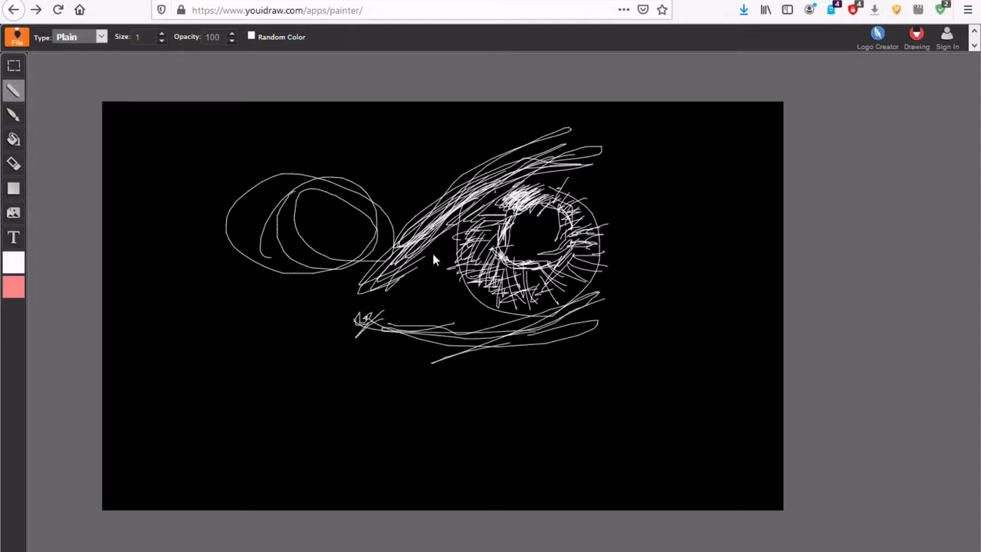
drag(390, 287, 447, 264)
mouse_move(409, 320)
mouse_down()
mouse_move(452, 322)
mouse_move(492, 340)
mouse_up()
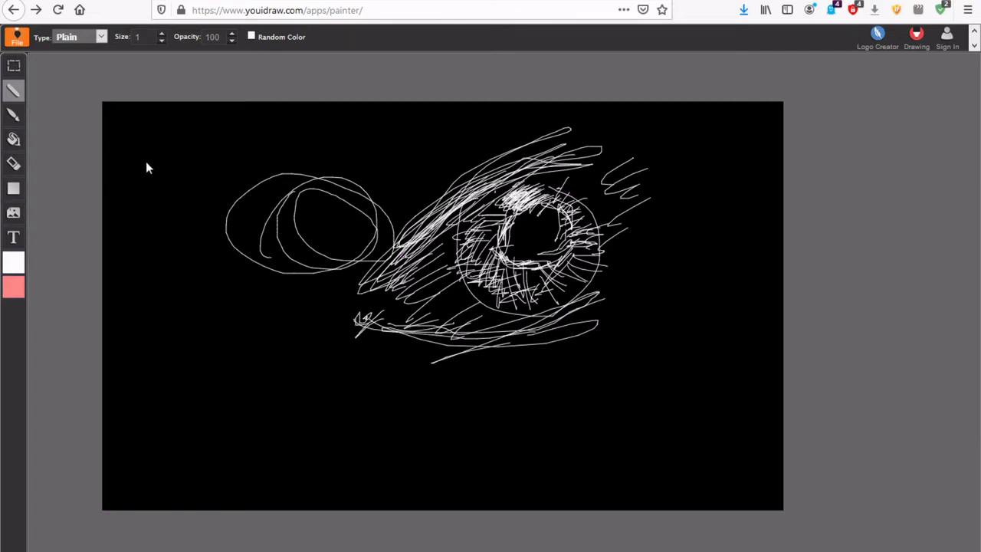
Try to fill the black background around the eye sketch with white using the paint bucket
click(13, 140)
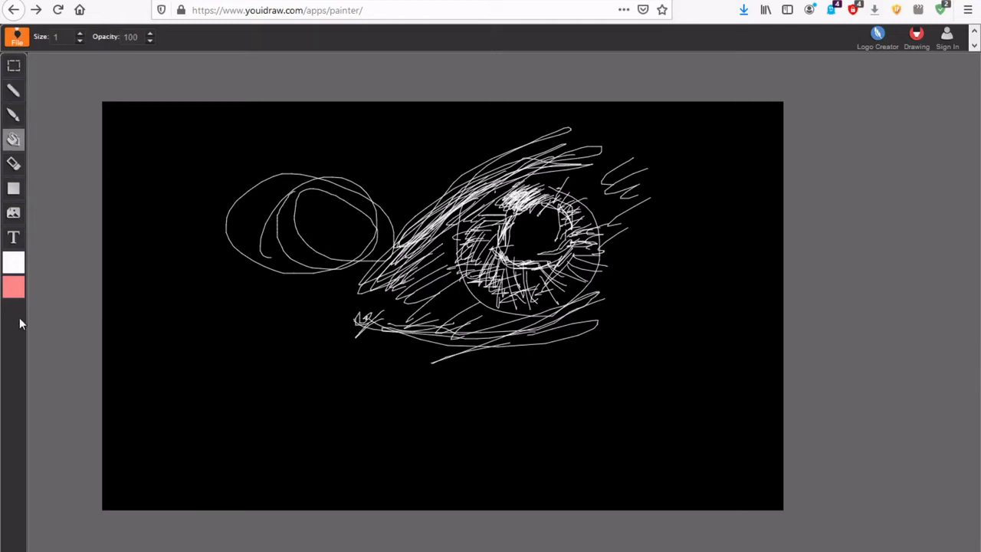
click(312, 328)
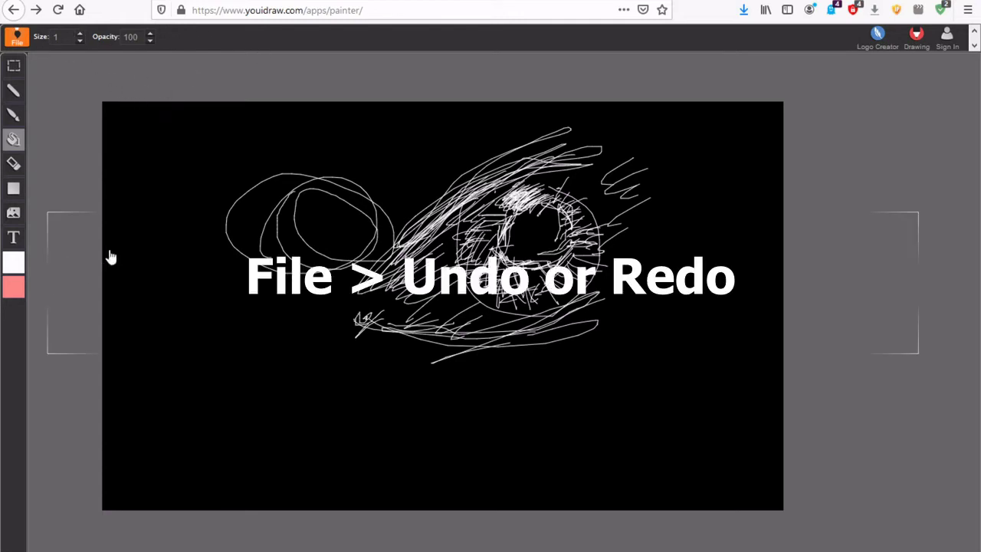
Paint over the pupil and upper-left part of the iris with the size 23 brush in black (000000)
click(17, 119)
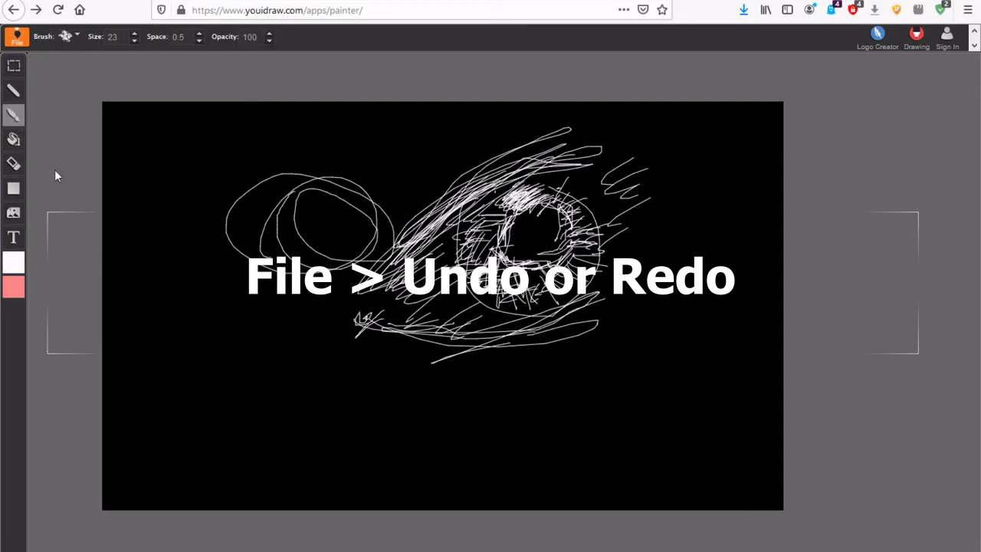
click(13, 263)
click(83, 330)
drag(83, 330, 220, 420)
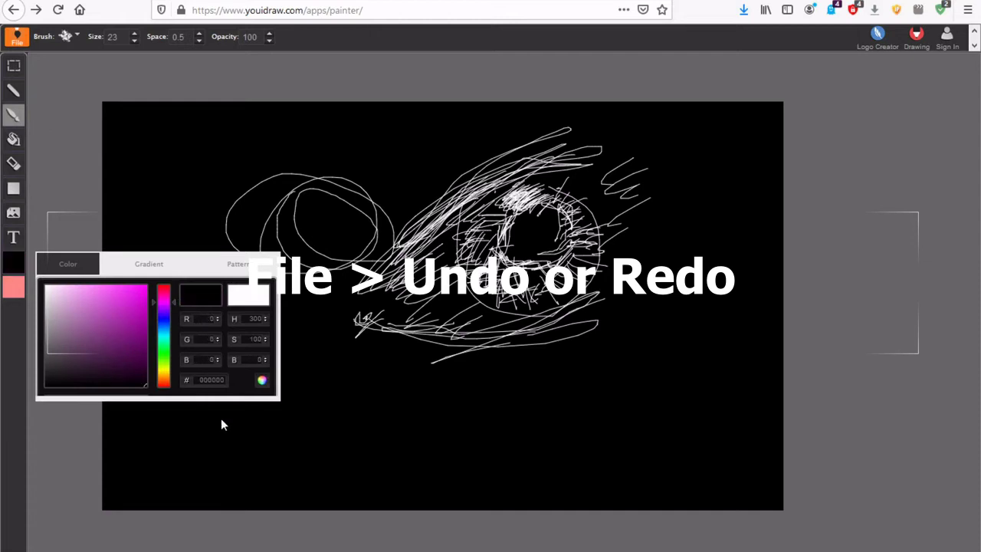
click(221, 419)
mouse_move(481, 261)
mouse_down()
mouse_move(519, 220)
mouse_move(462, 236)
mouse_move(497, 227)
mouse_move(508, 199)
mouse_move(463, 231)
mouse_move(560, 226)
mouse_up()
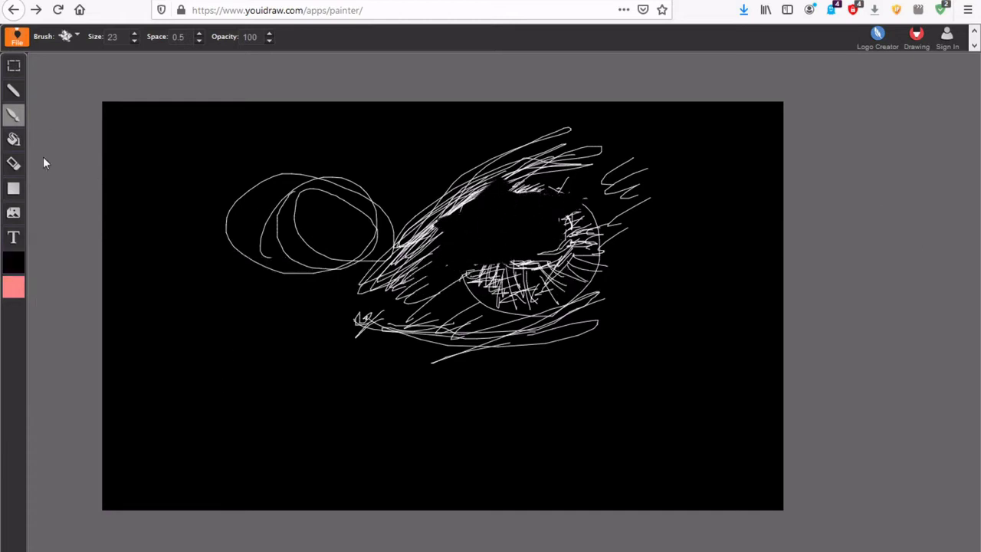
Draw a small scribbled loop above and left of the ovals with the Plain pencil in white
click(13, 91)
click(12, 263)
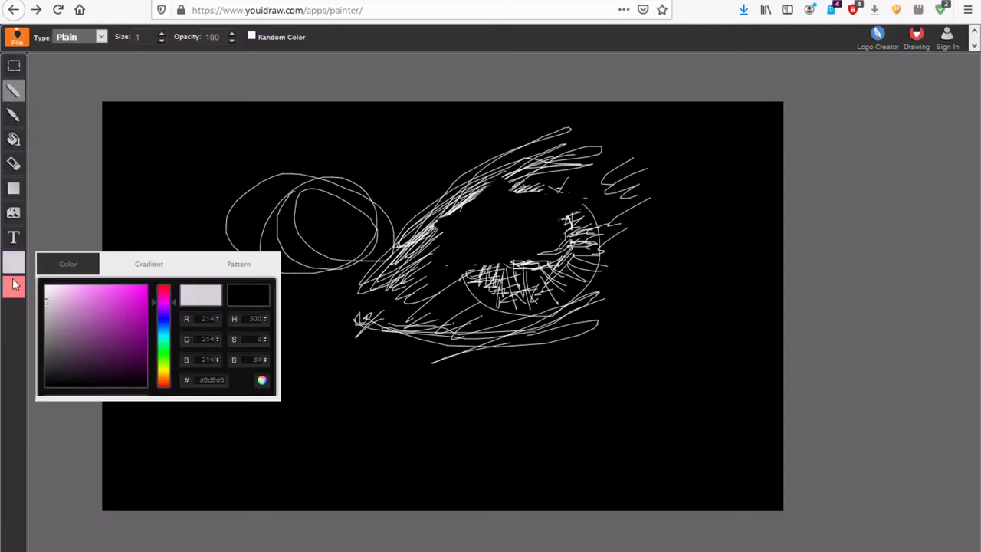
click(46, 286)
mouse_move(193, 159)
mouse_down()
mouse_move(180, 173)
mouse_move(207, 147)
mouse_up()
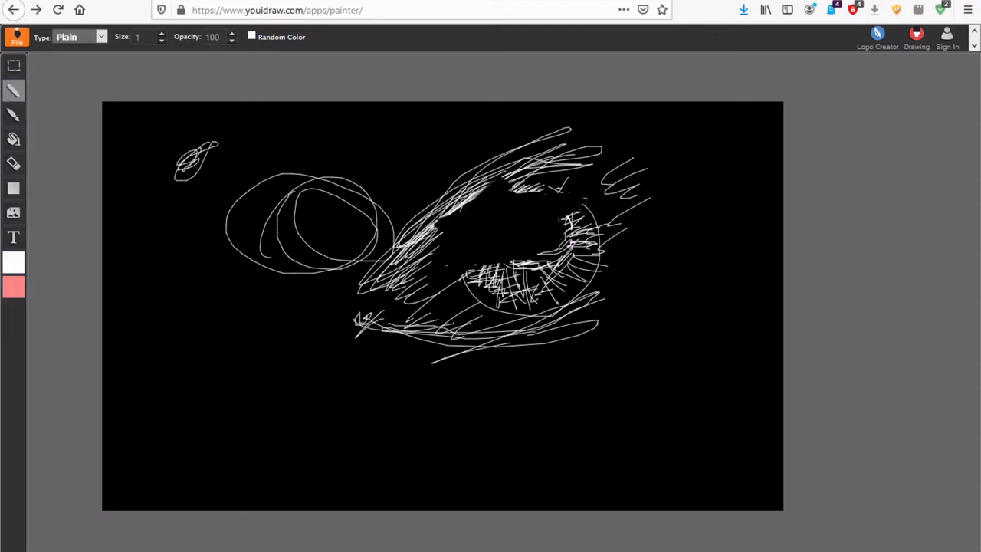